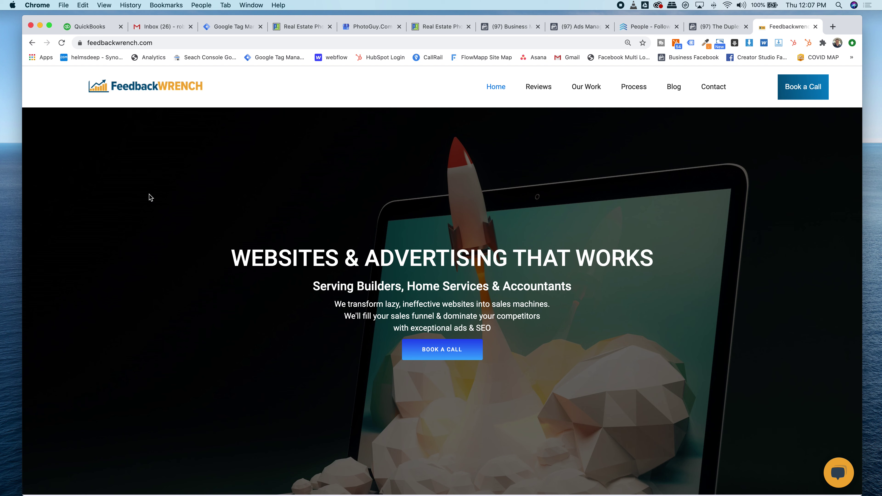
Open a new blank browser tab beside the FeedbackWrench website.
{"action": "left_click", "coordinate": [835, 29]}
Go to business.facebook.com and pick the FeedbackWrench business from the Select Business list.
{"action": "left_click", "coordinate": [382, 45]}
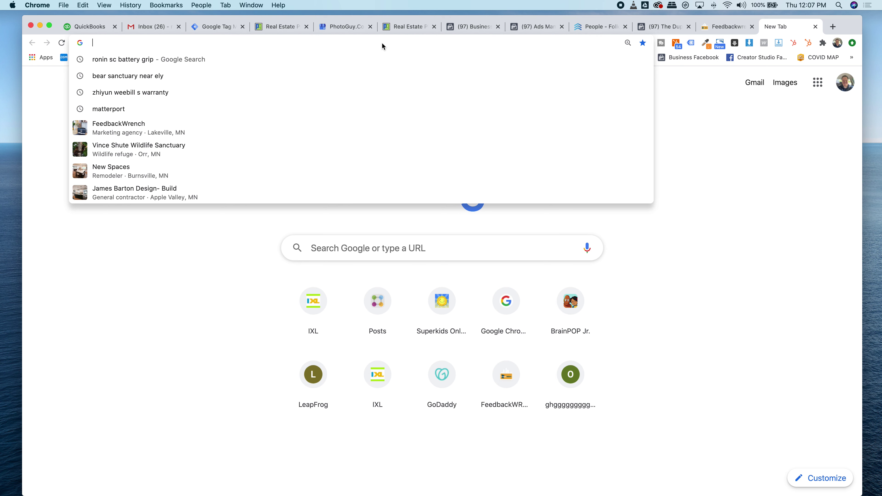
{"action": "type", "text": "business.facebook.com"}
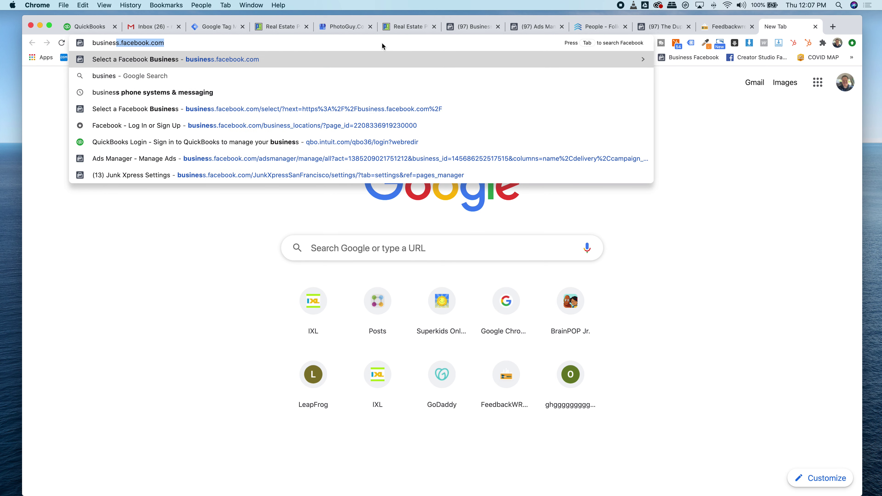
{"action": "key", "text": "Return"}
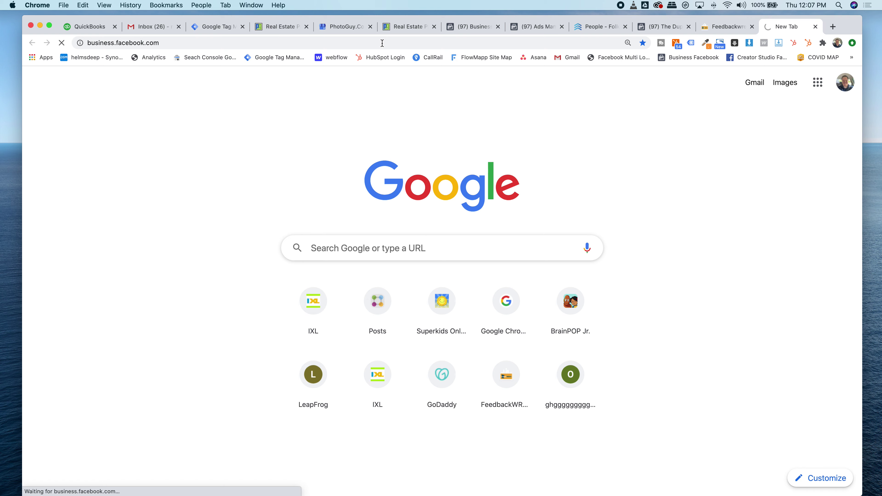
{"action": "scroll", "coordinate": [207, 206], "scroll_direction": "down", "scroll_amount": 2}
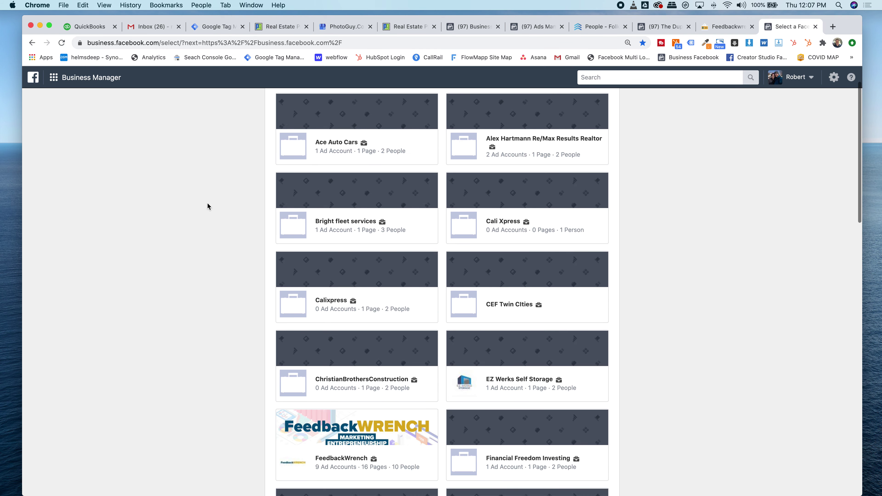
{"action": "scroll", "coordinate": [226, 300], "scroll_direction": "down", "scroll_amount": 15}
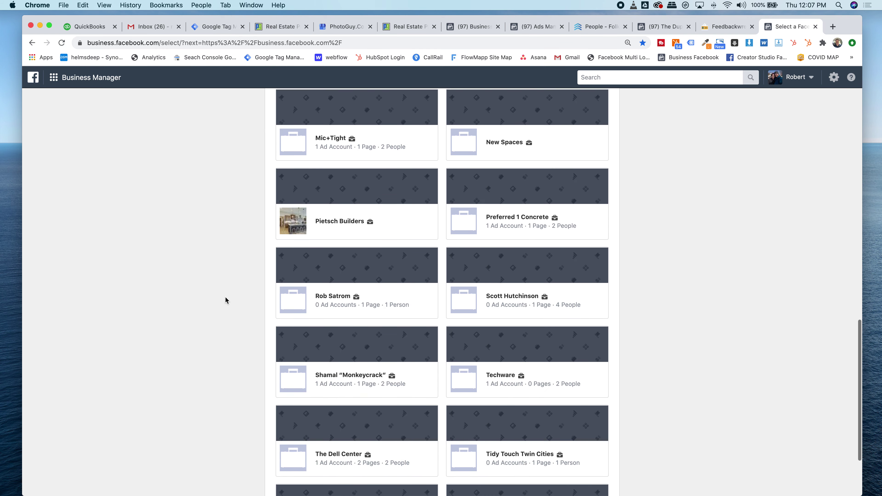
{"action": "scroll", "coordinate": [226, 300], "scroll_direction": "up", "scroll_amount": 10}
{"action": "left_click", "coordinate": [342, 280]}
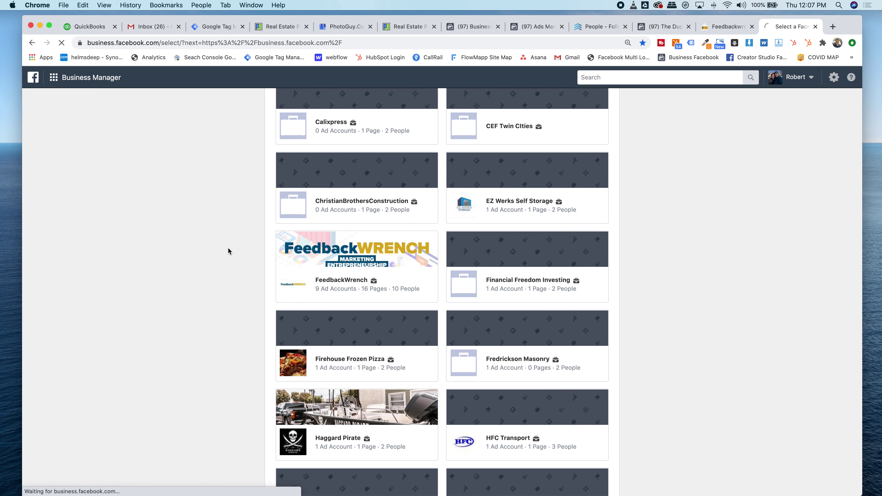
{"action": "scroll", "coordinate": [228, 251], "scroll_direction": "down", "scroll_amount": 2}
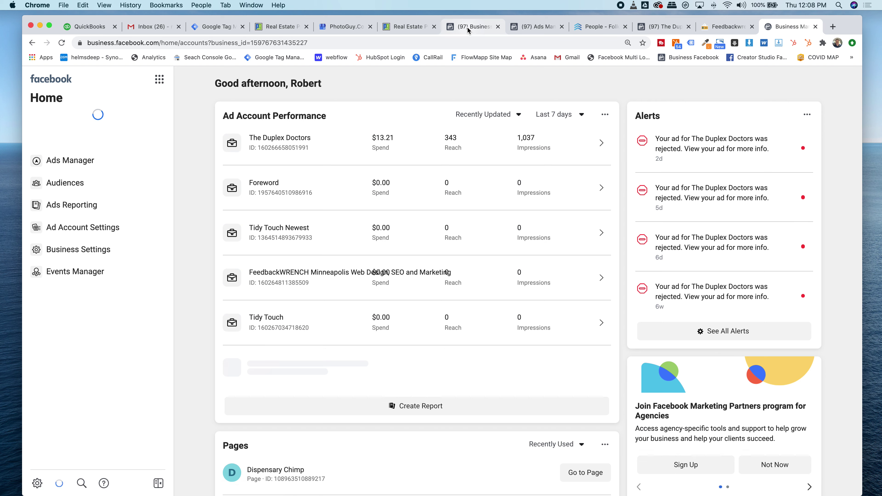
Cycle through the Business Home and Ads Manager tabs to The Duplex Doctors page and expand More.
{"action": "left_click", "coordinate": [467, 25]}
{"action": "left_click", "coordinate": [526, 28]}
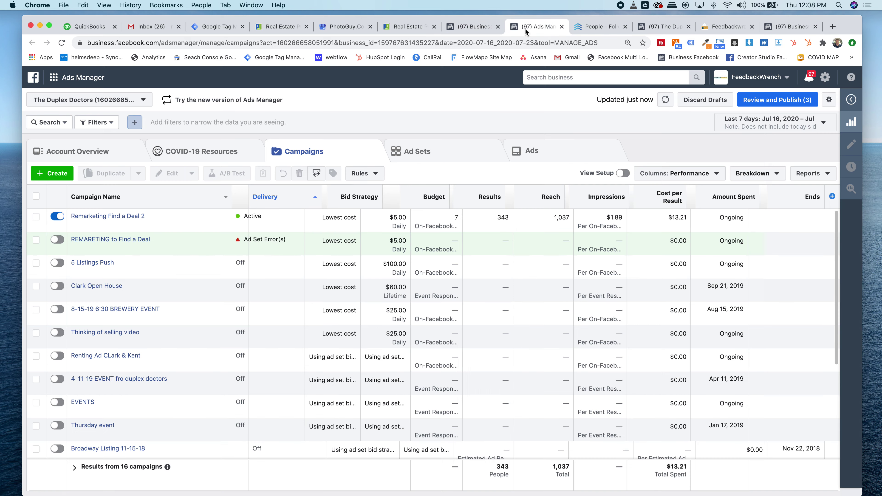
{"action": "left_click", "coordinate": [483, 29]}
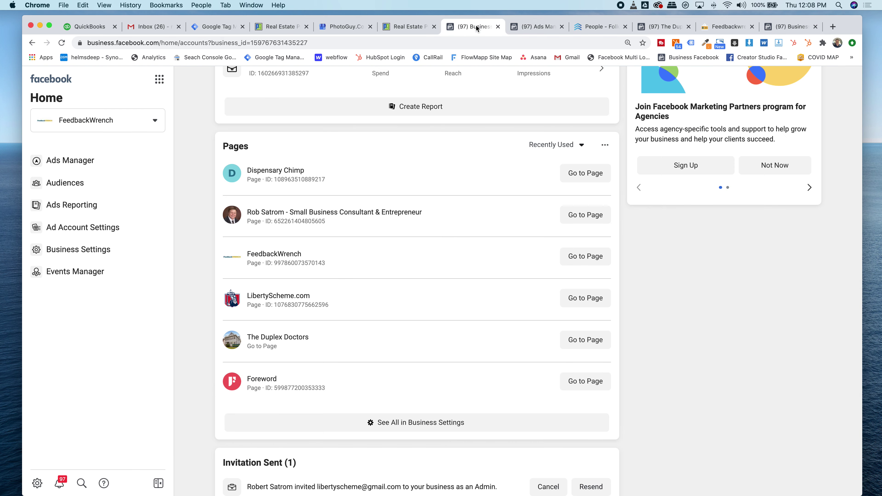
{"action": "left_click", "coordinate": [658, 31]}
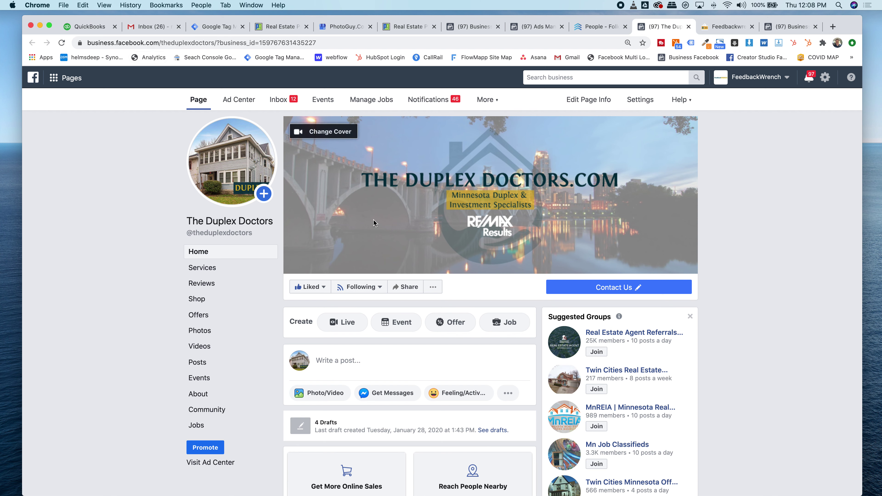
{"action": "left_click", "coordinate": [495, 100]}
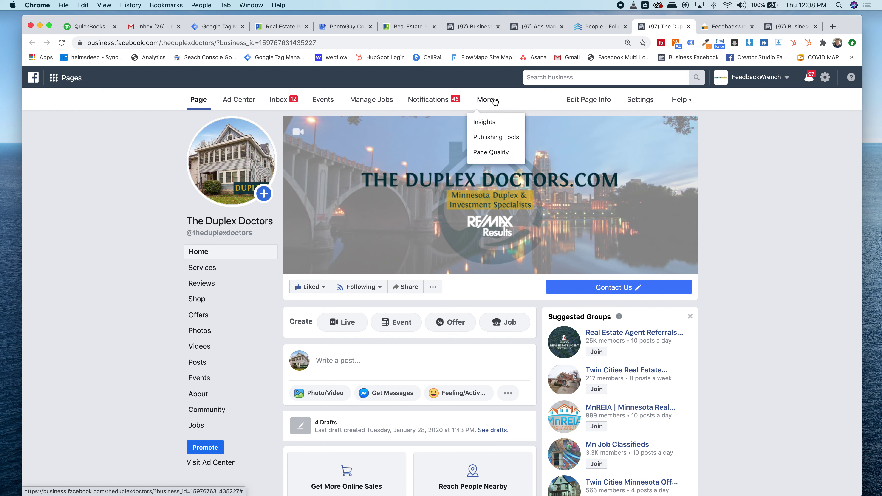
Open the page's Publishing Tools and its lead ads Forms Library.
{"action": "left_click", "coordinate": [506, 137]}
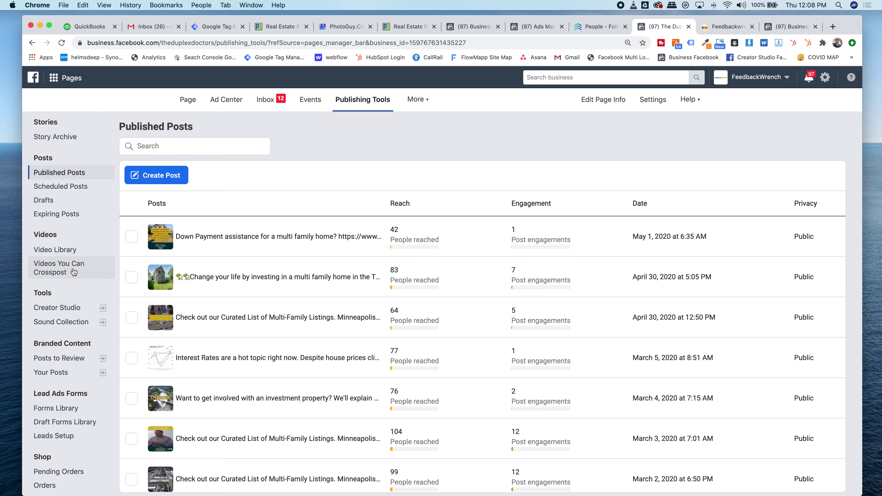
{"action": "scroll", "coordinate": [73, 272], "scroll_direction": "down", "scroll_amount": 4}
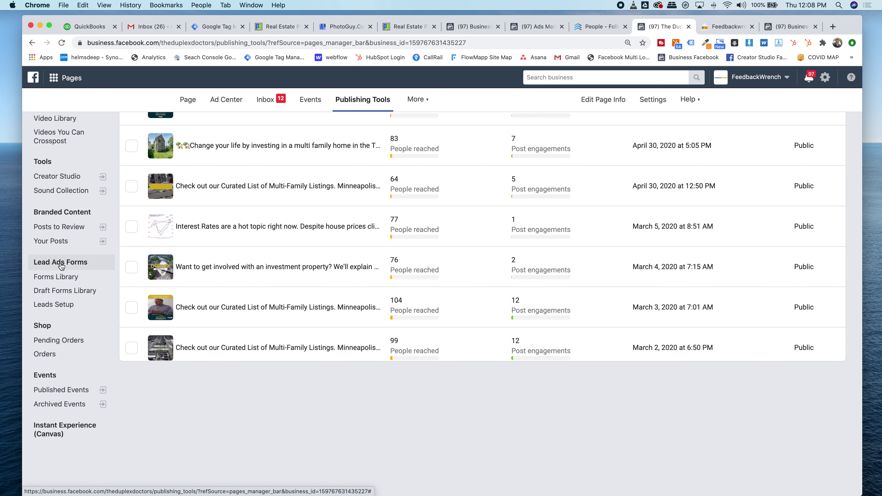
{"action": "left_click", "coordinate": [56, 278]}
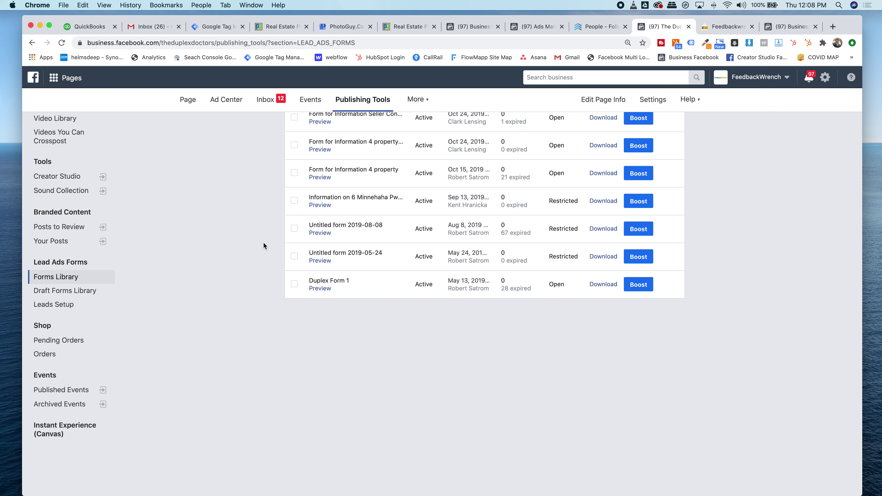
{"action": "scroll", "coordinate": [263, 242], "scroll_direction": "up", "scroll_amount": 4}
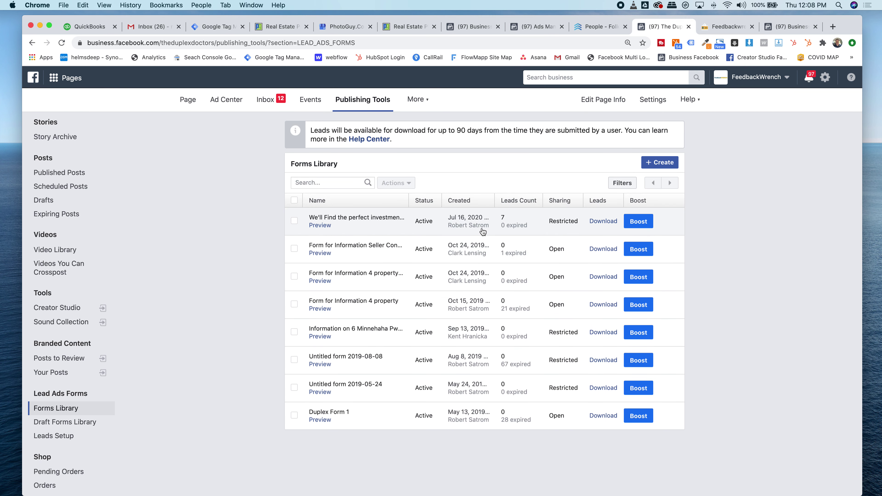
{"action": "scroll", "coordinate": [169, 261], "scroll_direction": "down", "scroll_amount": 2}
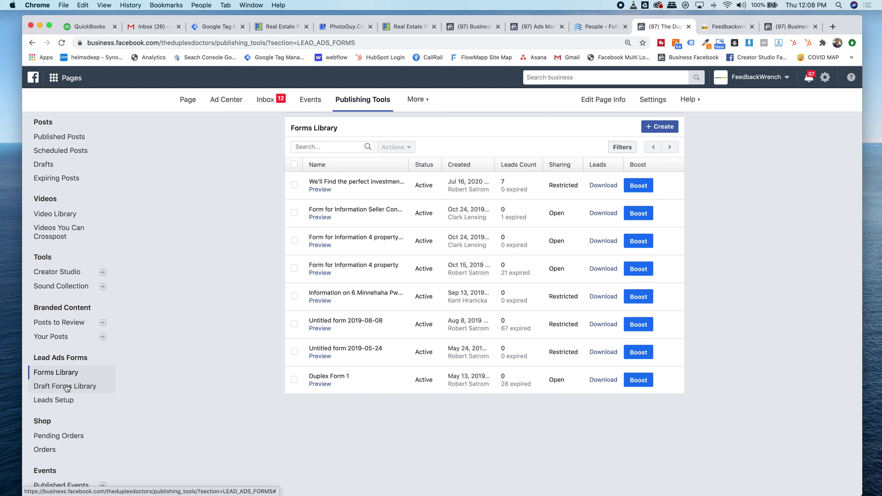
View the Draft Forms and the CRM Leads Setup page, then return to the Forms Library.
{"action": "left_click", "coordinate": [66, 386]}
{"action": "left_click", "coordinate": [62, 402]}
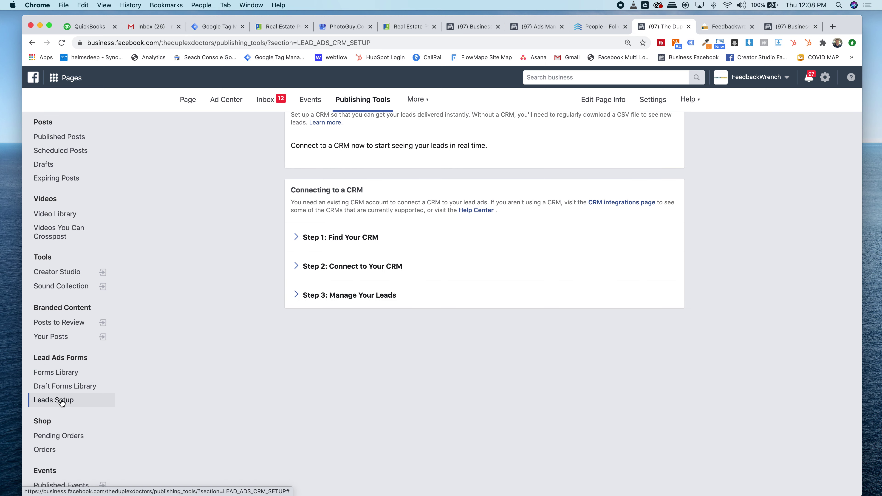
{"action": "scroll", "coordinate": [199, 264], "scroll_direction": "up", "scroll_amount": 2}
{"action": "scroll", "coordinate": [199, 264], "scroll_direction": "up", "scroll_amount": 1}
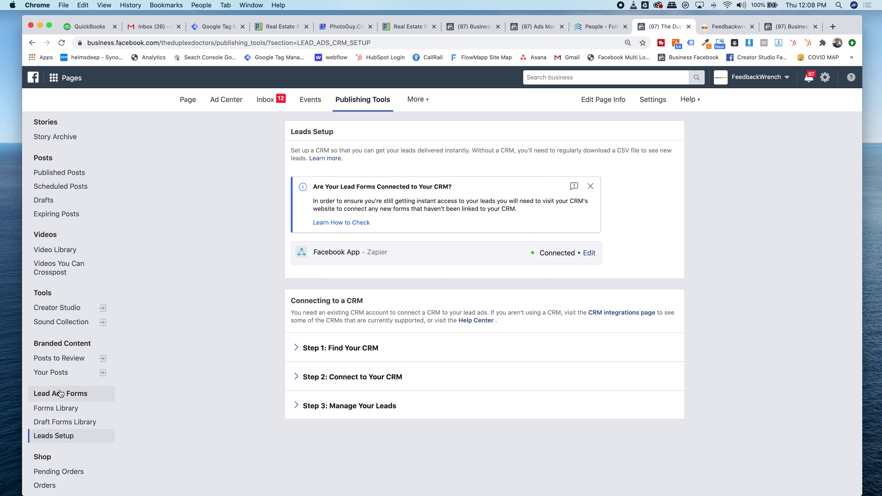
{"action": "left_click", "coordinate": [59, 408]}
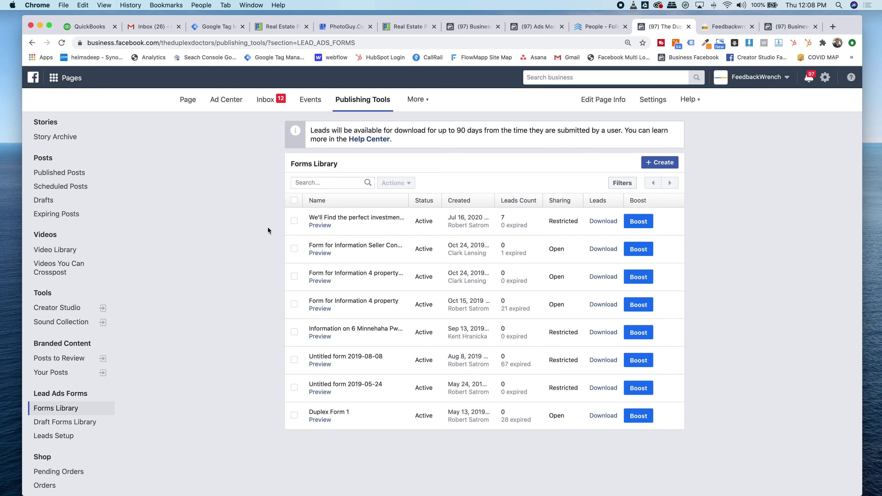
Download the investment property form's 7 new leads as CSV and open the file in Numbers.
{"action": "left_click", "coordinate": [604, 222]}
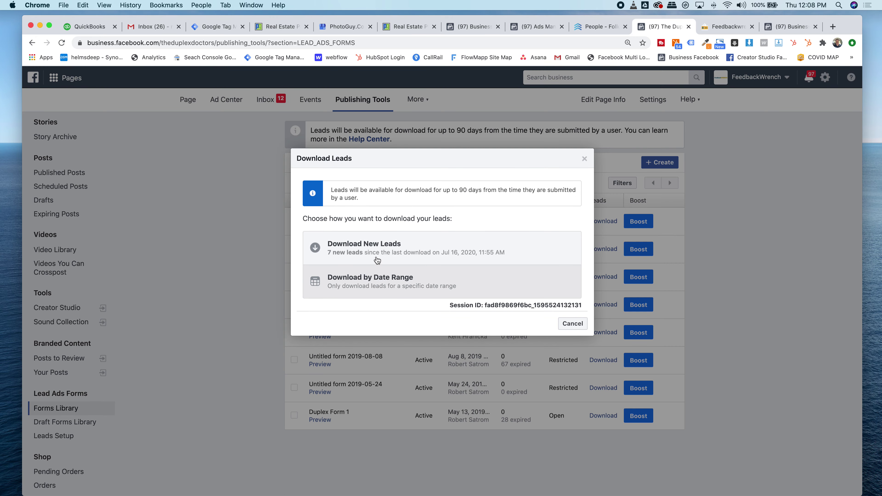
{"action": "left_click", "coordinate": [375, 249]}
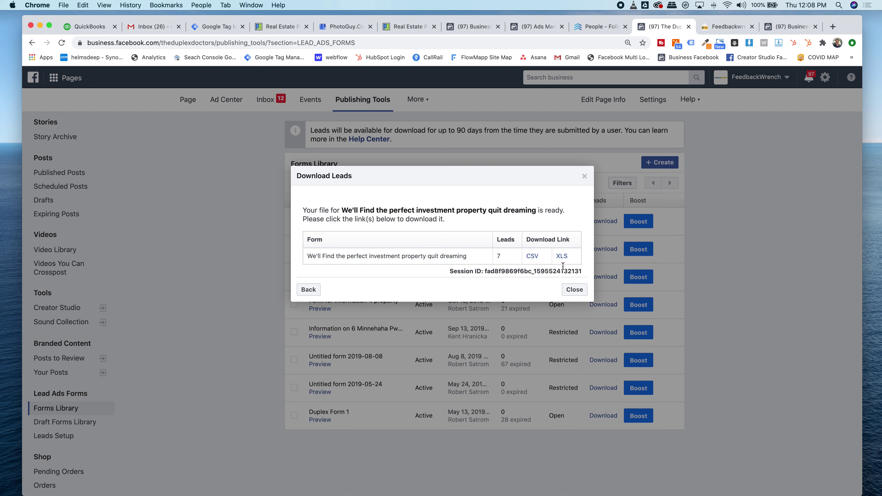
{"action": "left_click", "coordinate": [534, 258]}
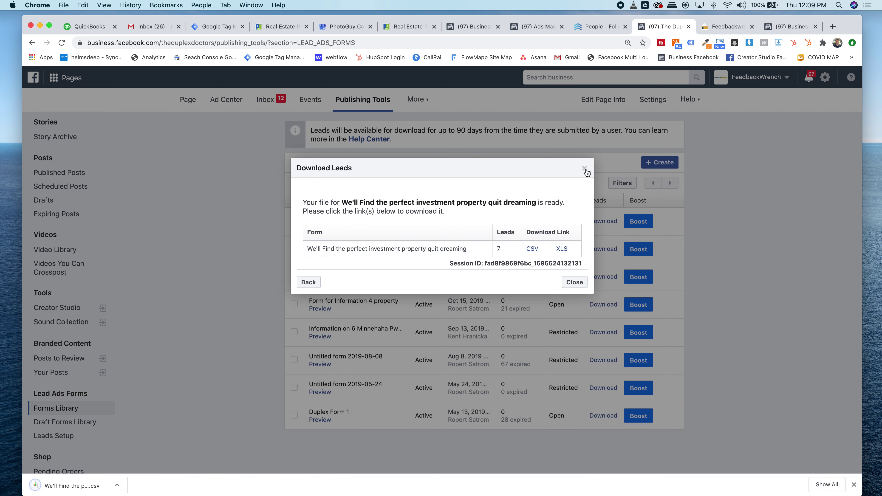
{"action": "left_click", "coordinate": [585, 169]}
{"action": "left_click", "coordinate": [83, 489]}
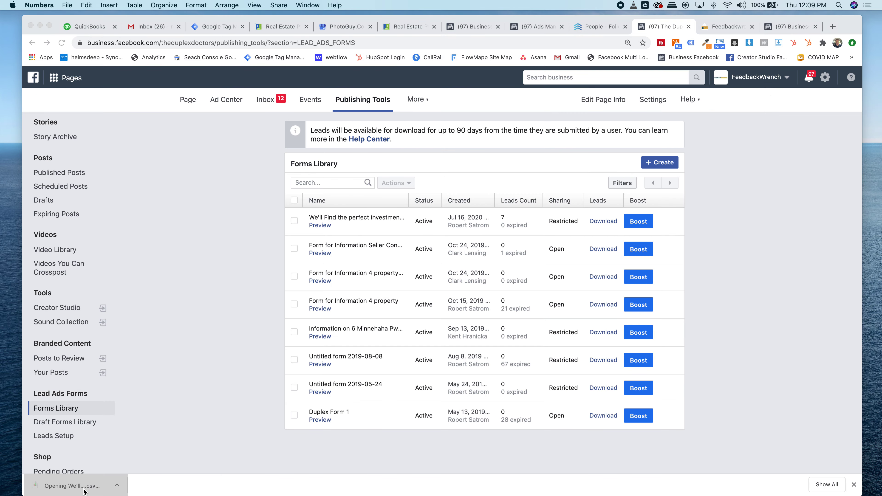
{"action": "key", "text": "ctrl+Up"}
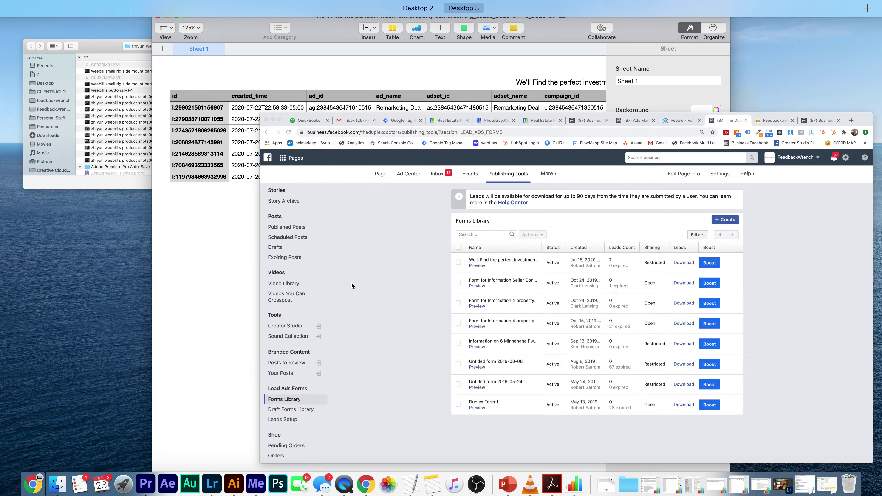
Bring the Chrome window with the Forms Library back to the front from Mission Control.
{"action": "left_click", "coordinate": [352, 283]}
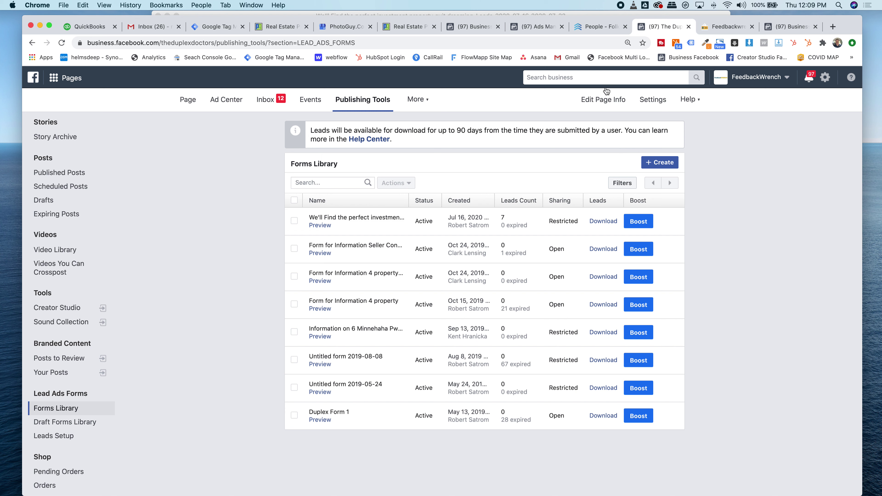
Switch to the FeedbackWrench website browser tab.
{"action": "left_click", "coordinate": [727, 27]}
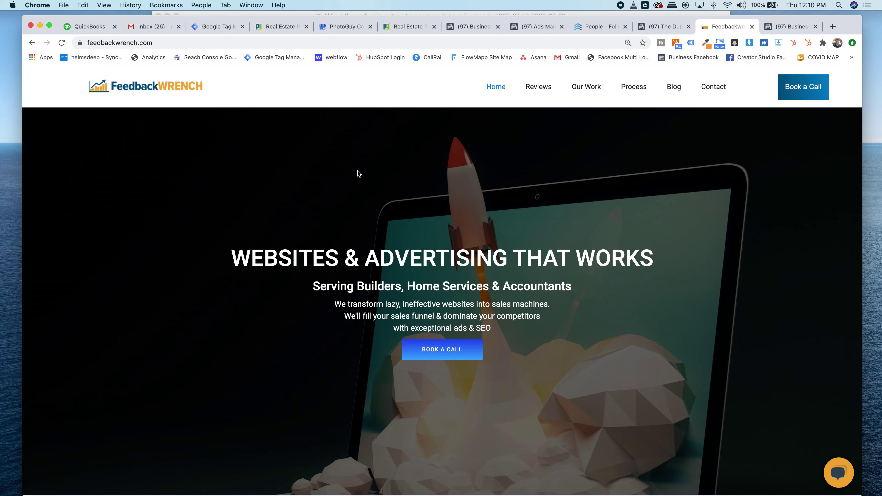
Scroll the homepage and select, then deselect, the 'WEBSITES & ADVERTISING THAT WORKS' headline text.
{"action": "scroll", "coordinate": [359, 174], "scroll_direction": "down", "scroll_amount": 3}
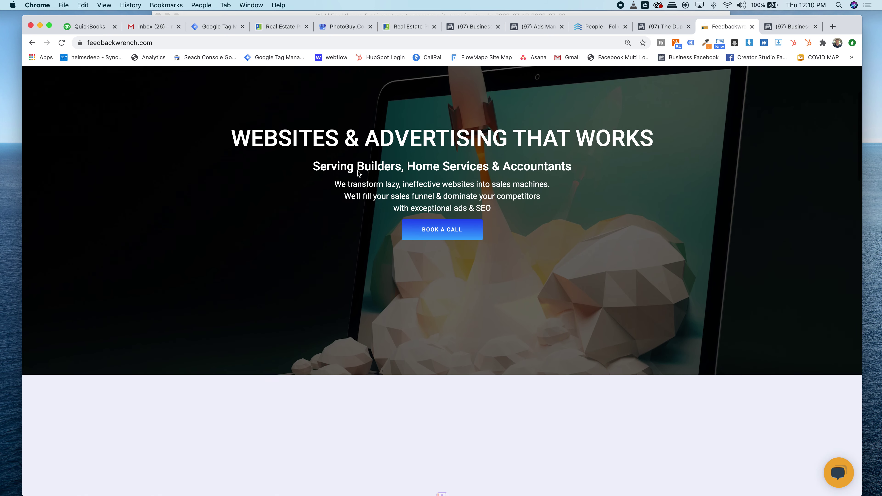
{"action": "scroll", "coordinate": [360, 174], "scroll_direction": "up", "scroll_amount": 2}
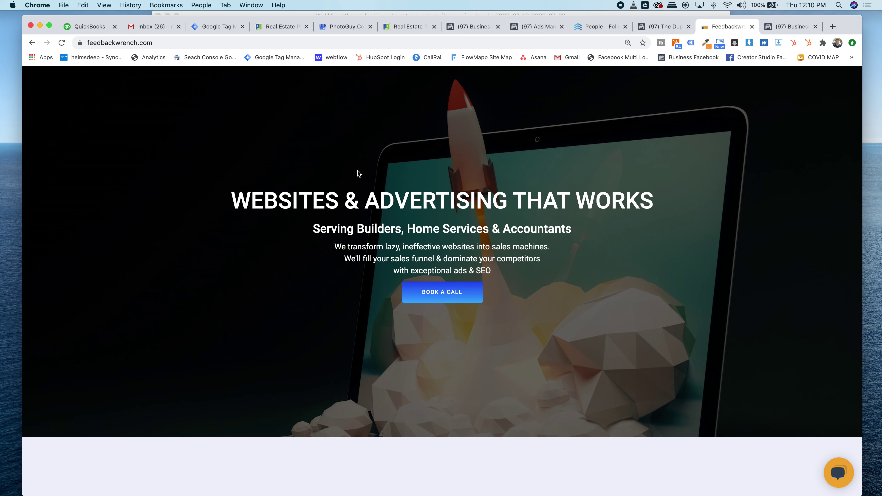
{"action": "double_click", "coordinate": [369, 189]}
{"action": "left_click", "coordinate": [272, 192]}
{"action": "scroll", "coordinate": [272, 191], "scroll_direction": "up", "scroll_amount": 3}
{"action": "left_click_drag", "start_coordinate": [229, 185], "coordinate": [425, 242]}
{"action": "left_click", "coordinate": [375, 246]}
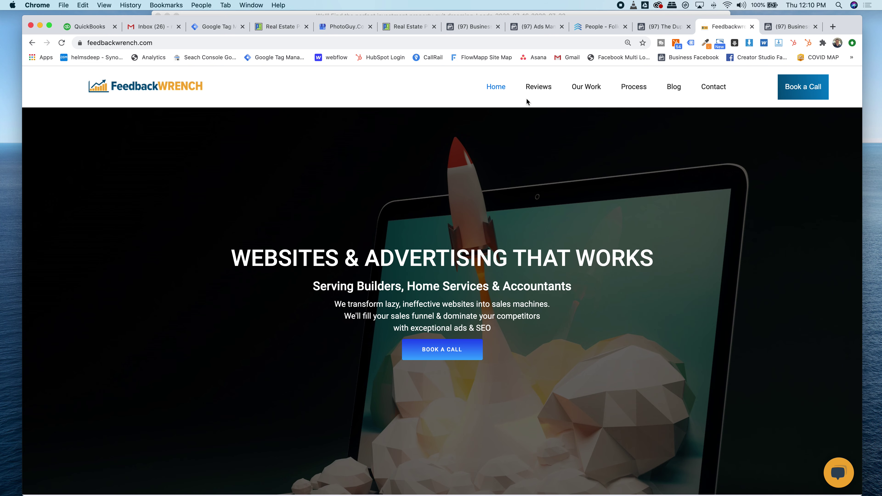
Go through the Ads Manager and Business Home tabs back to the page's Forms Library.
{"action": "left_click", "coordinate": [533, 26]}
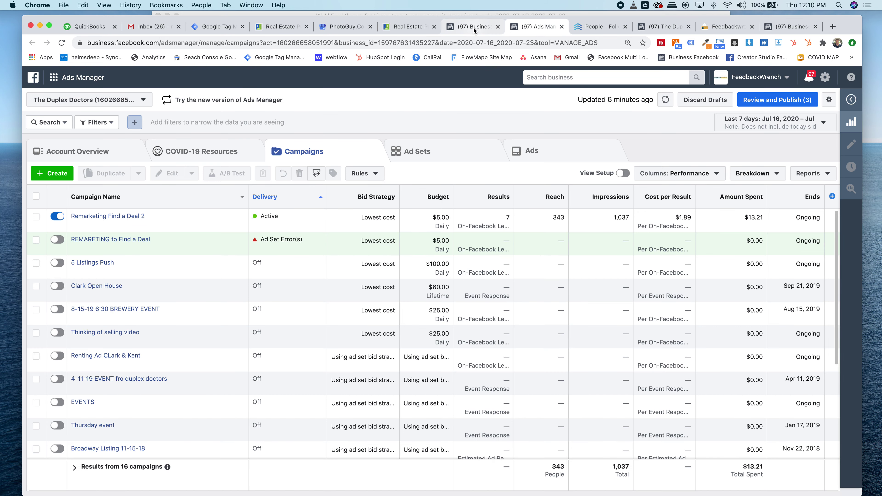
{"action": "left_click", "coordinate": [498, 27]}
{"action": "left_click", "coordinate": [664, 27]}
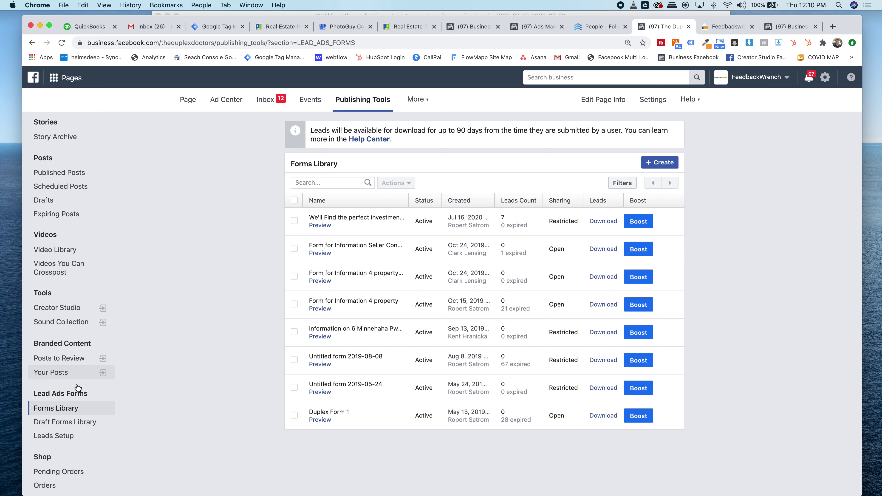
{"action": "left_click", "coordinate": [56, 437]}
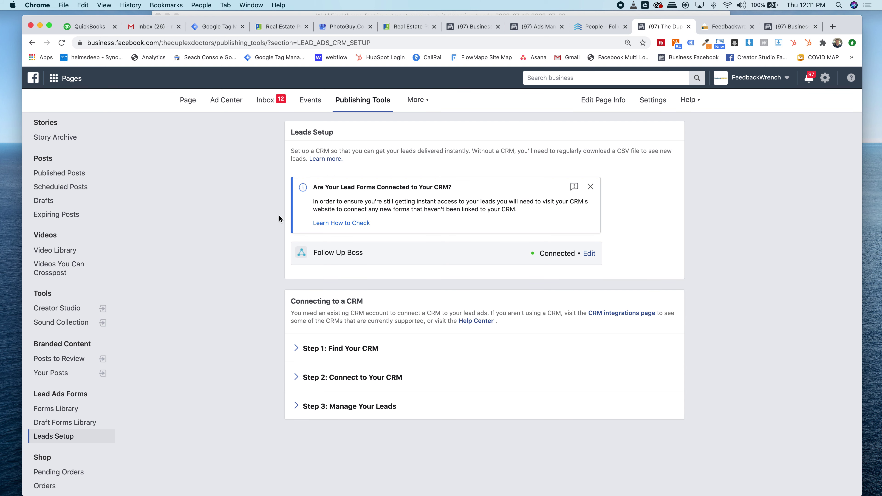
{"action": "scroll", "coordinate": [279, 214], "scroll_direction": "up", "scroll_amount": 1}
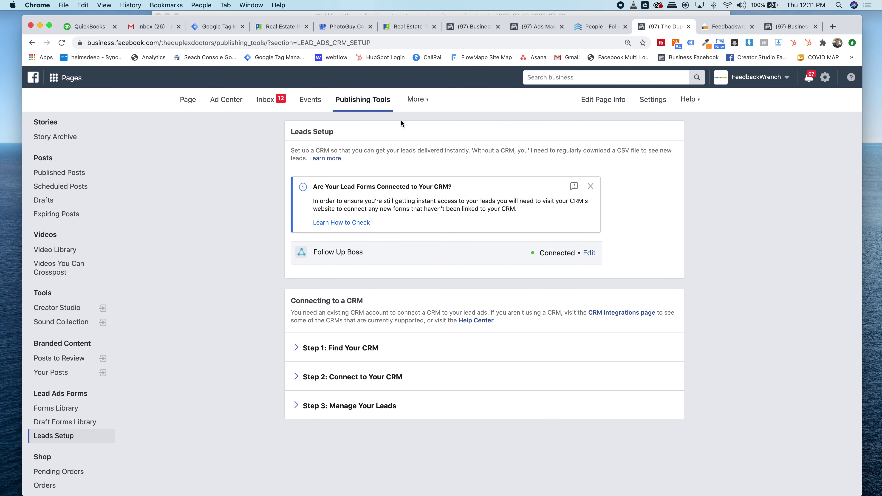
{"action": "left_click", "coordinate": [65, 413]}
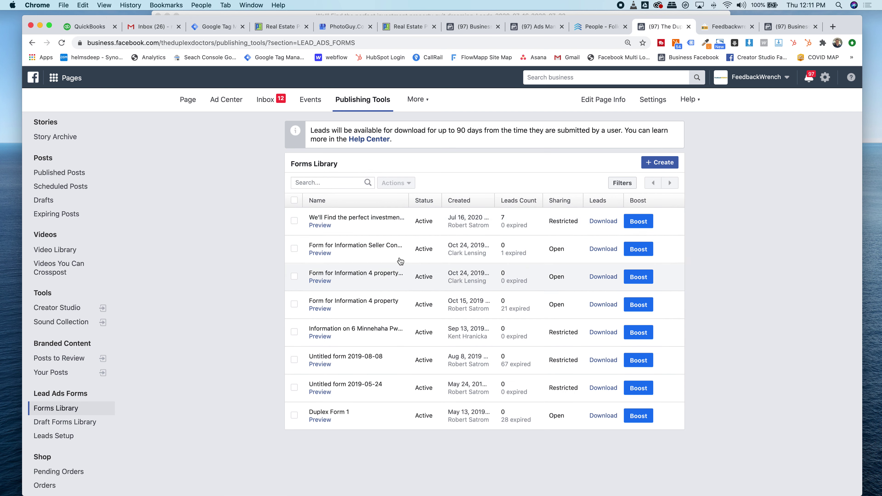